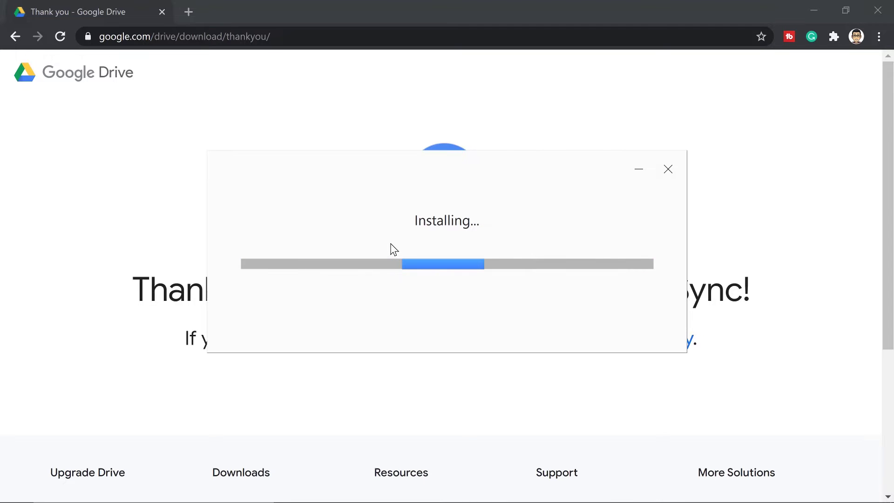
Step: Close the finished installer, minimize the browser and bring up the Backup and Sync welcome window
click(657, 332)
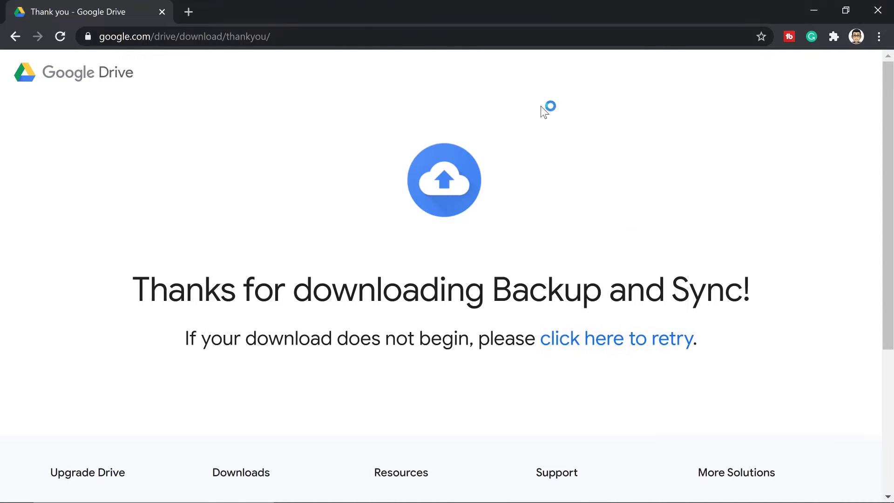
click(813, 11)
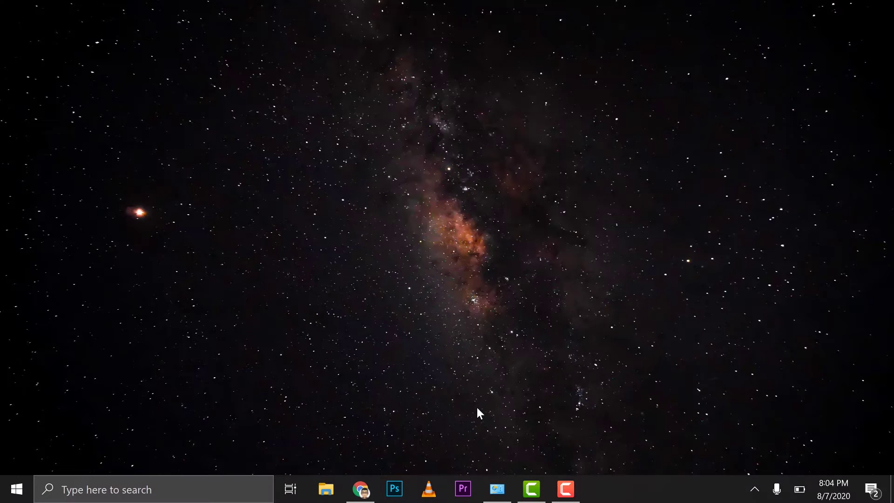
click(154, 489)
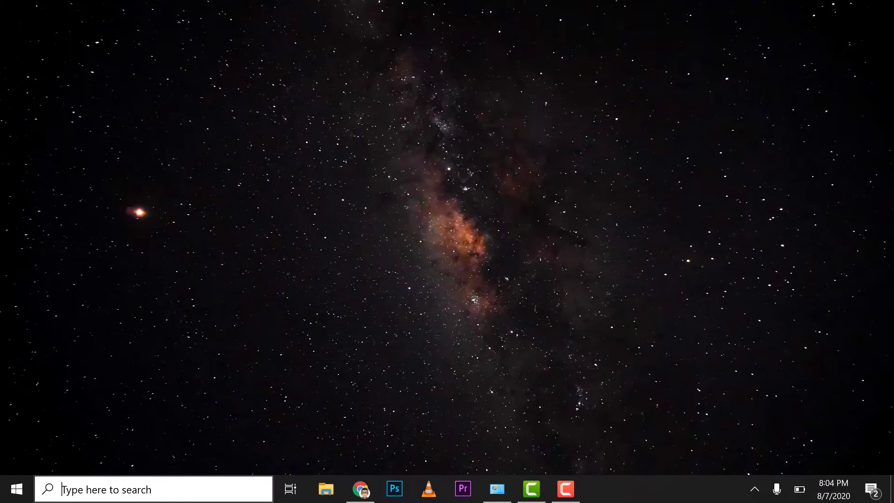
text(goo)
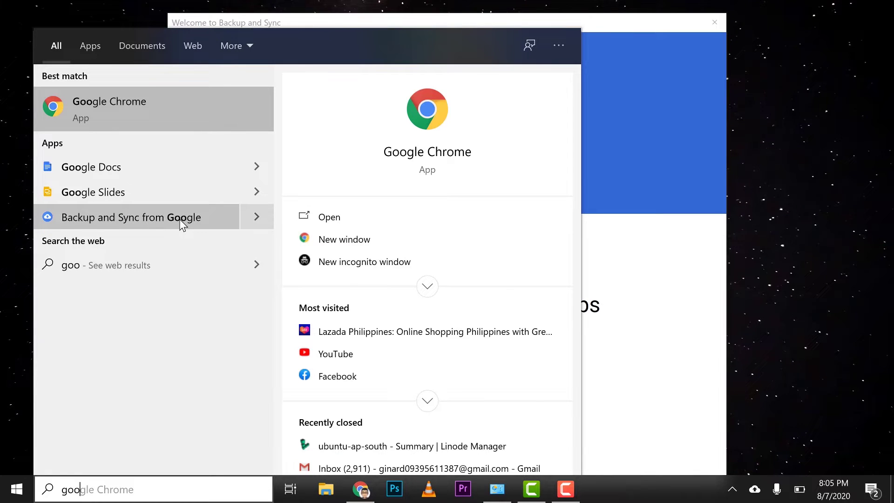
click(669, 282)
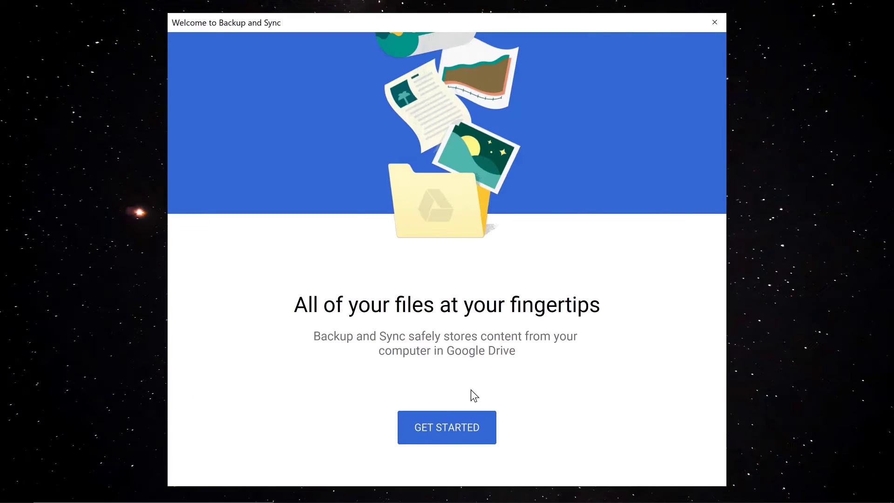
Step: Start the setup and sign in to the Google account by entering its e-mail address and password
click(469, 425)
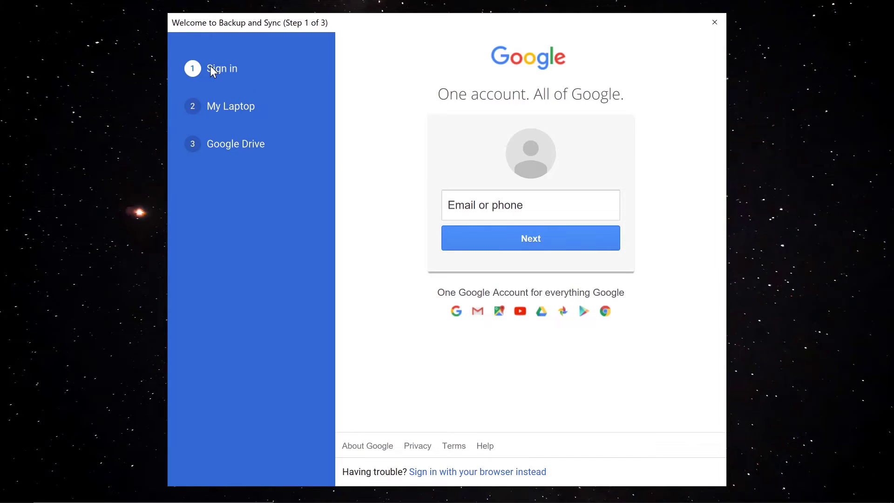
click(502, 209)
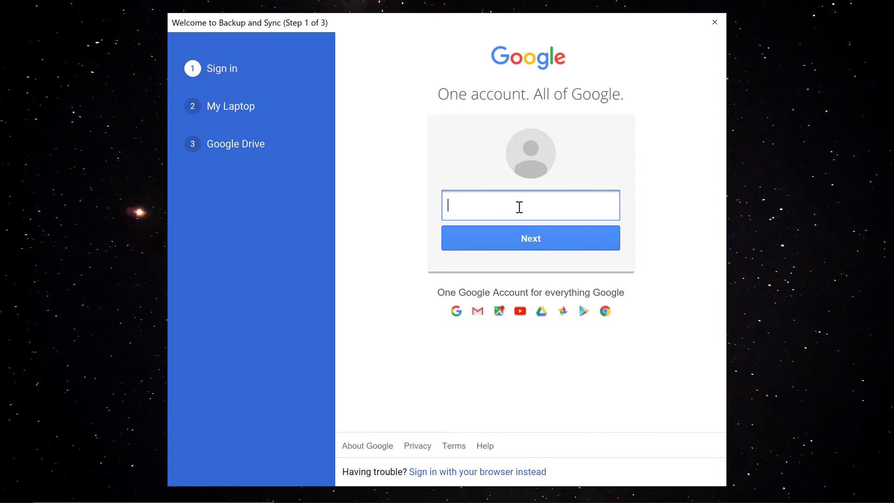
text(j.)
key(Return)
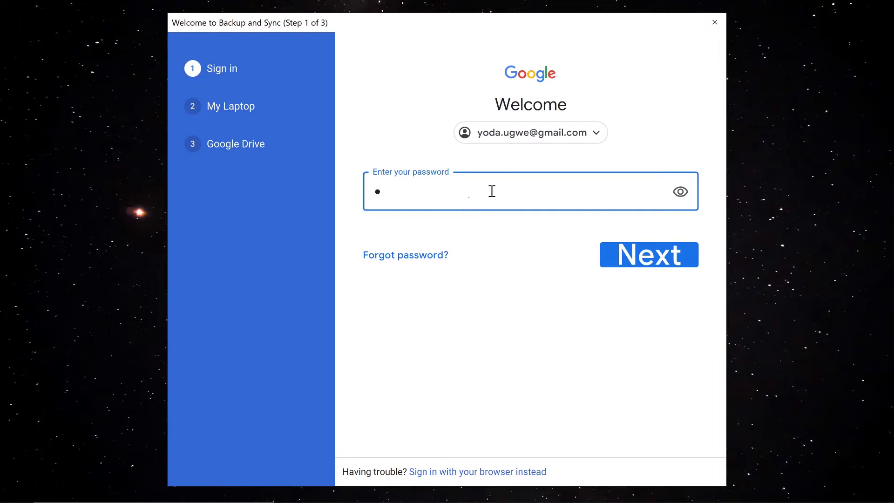
key(Return)
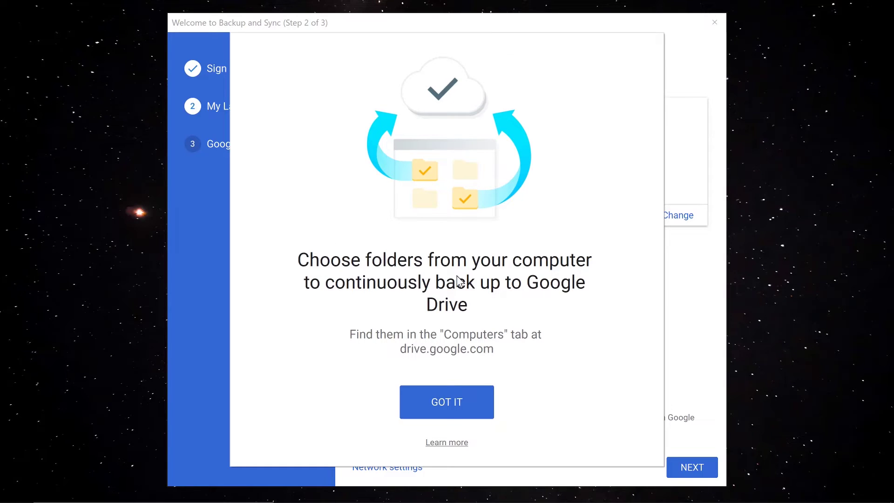
Step: Dismiss the folder backup introduction and exclude the Documents and Desktop folders from the backup
click(450, 403)
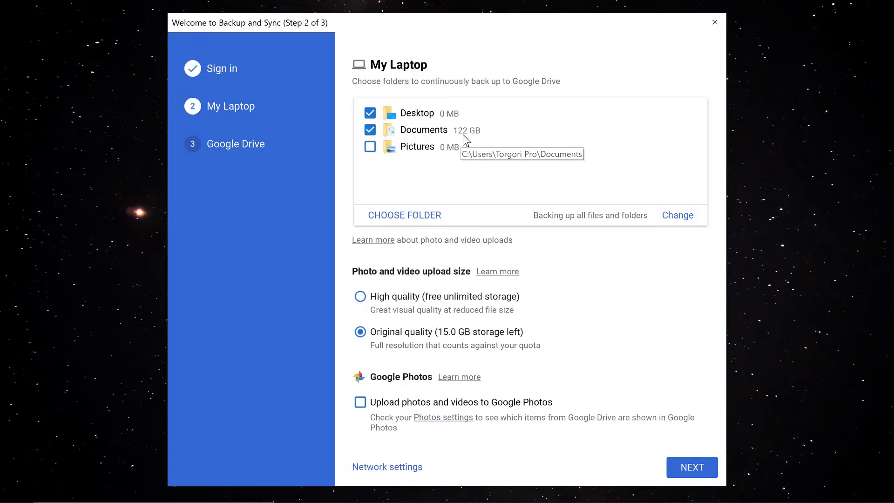
click(370, 130)
click(370, 113)
Step: Add the Torogi Pro Files folder from Documents to the backup, checking its properties before selecting it
click(405, 212)
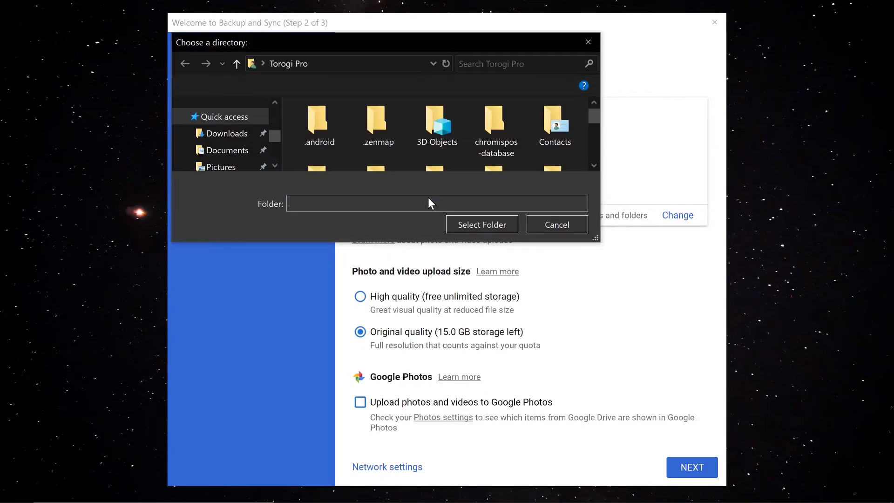
scroll(388, 146, down, 1)
click(228, 151)
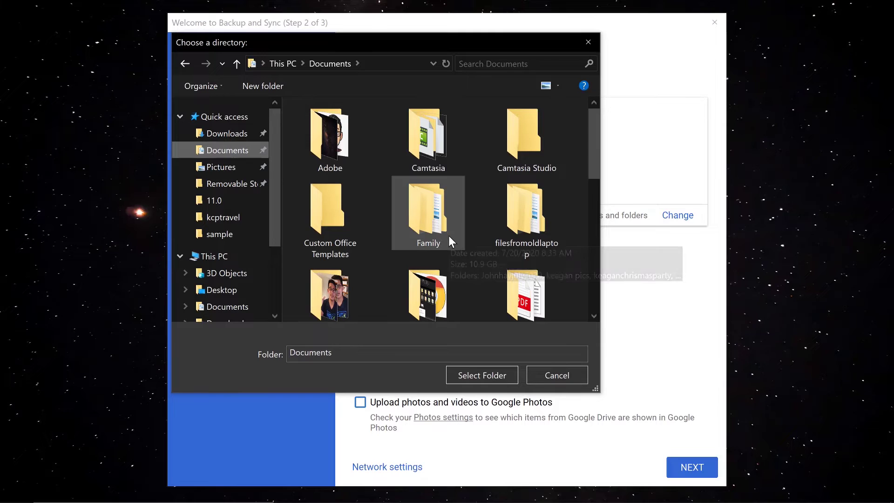
scroll(448, 236, down, 1)
scroll(448, 236, down, 3)
click(343, 277)
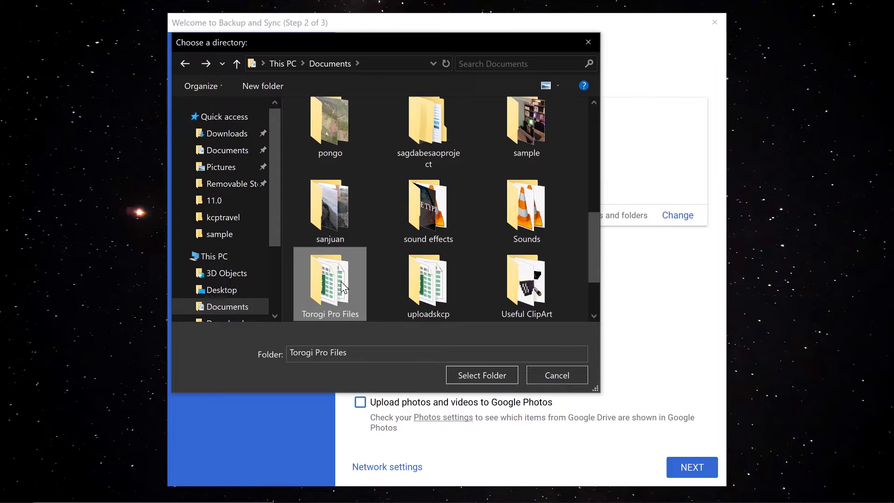
right_click(342, 282)
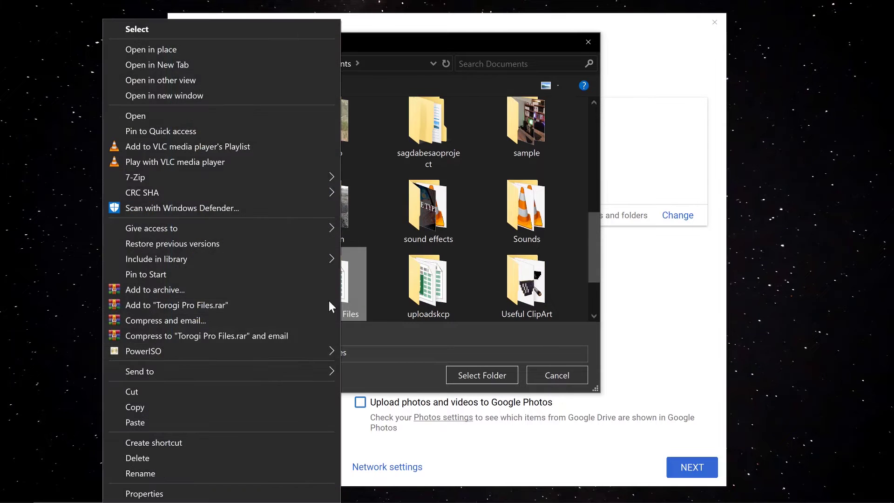
click(165, 494)
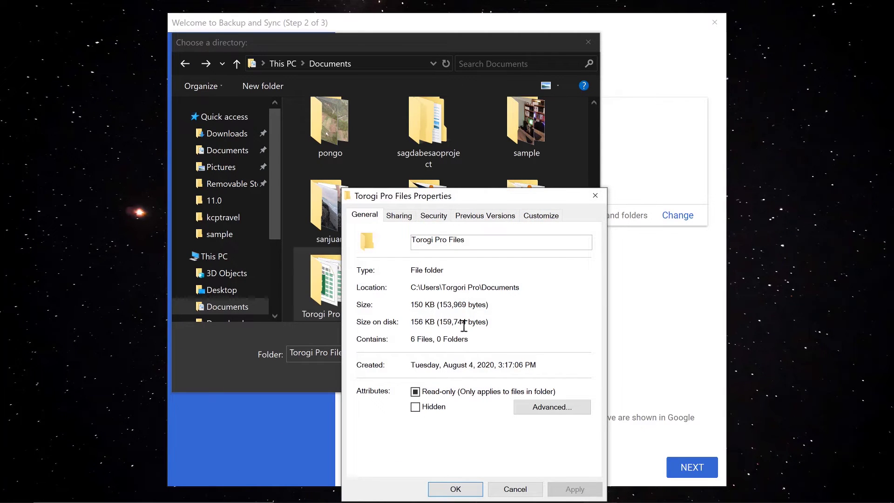
click(595, 196)
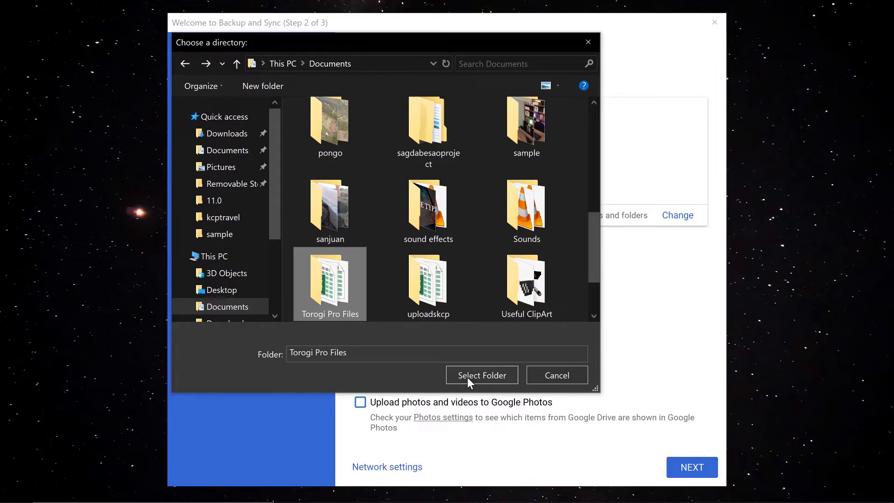
click(468, 376)
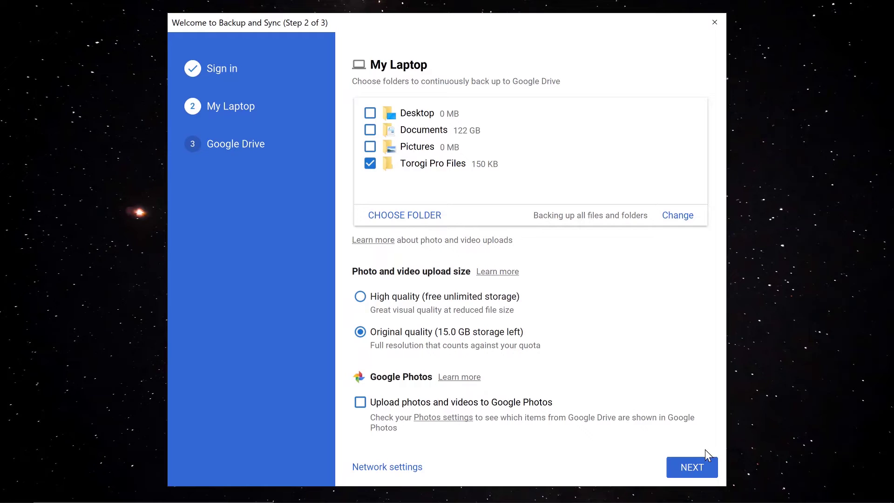
Step: Proceed to the Google Drive settings and start syncing with everything in My Drive synced to this computer
click(691, 470)
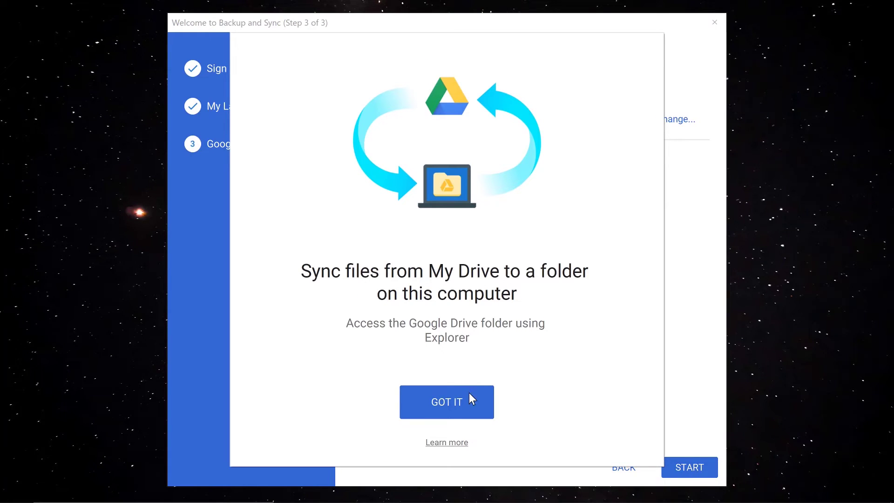
click(468, 404)
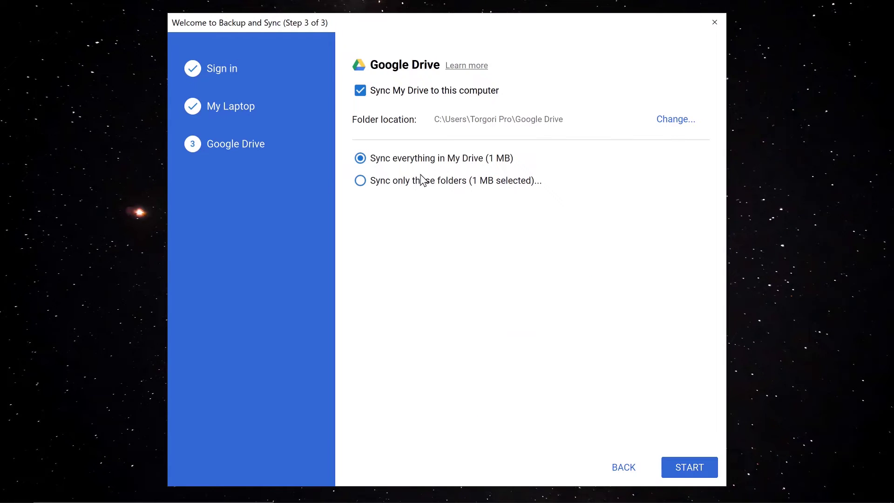
click(699, 467)
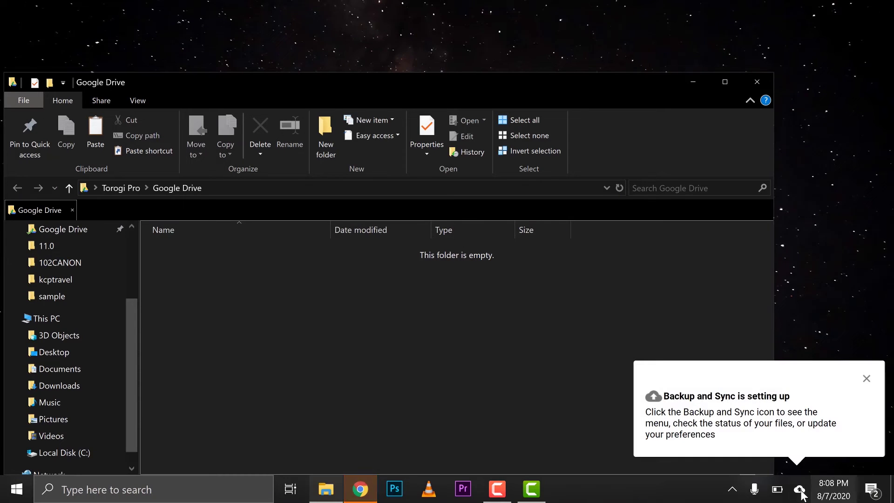
Step: Check the file status in Backup and Sync and open the Torogi Pro Files folder in Documents
click(801, 493)
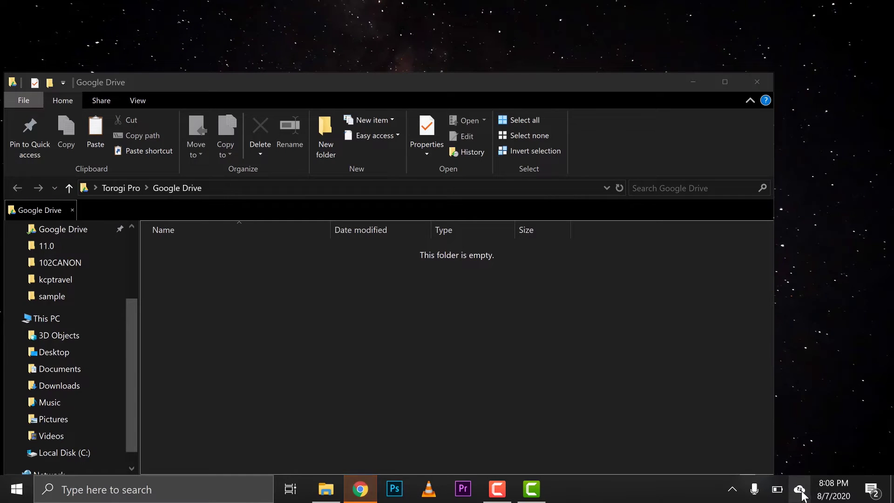
click(801, 493)
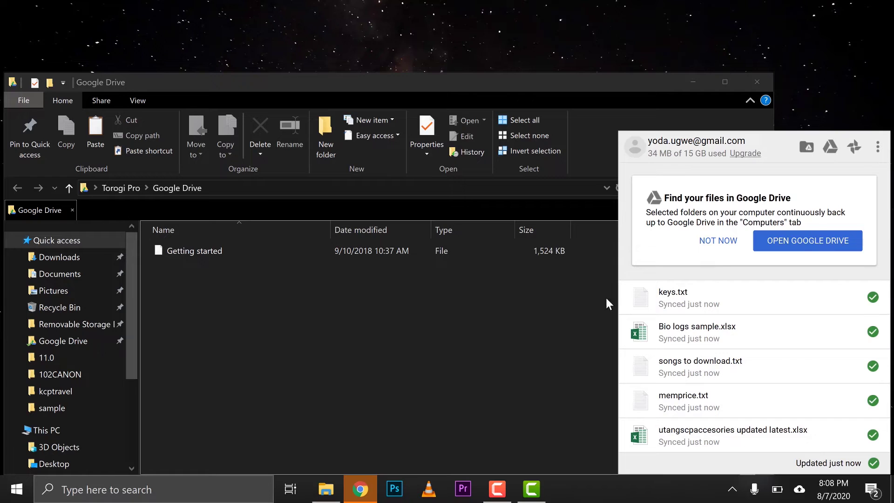
click(77, 278)
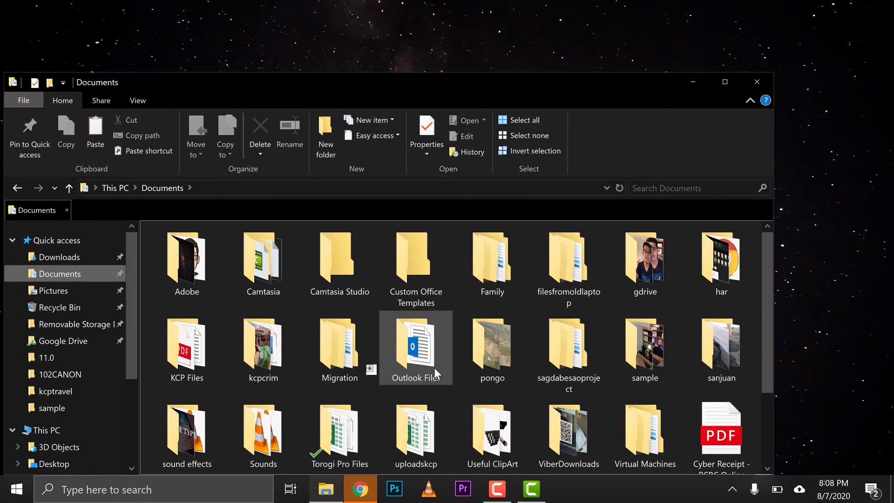
scroll(477, 378, down, 3)
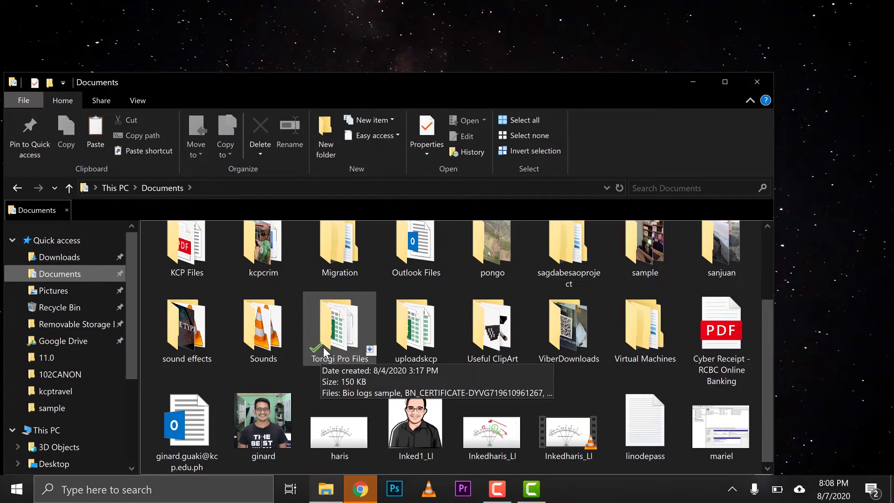
double_click(339, 325)
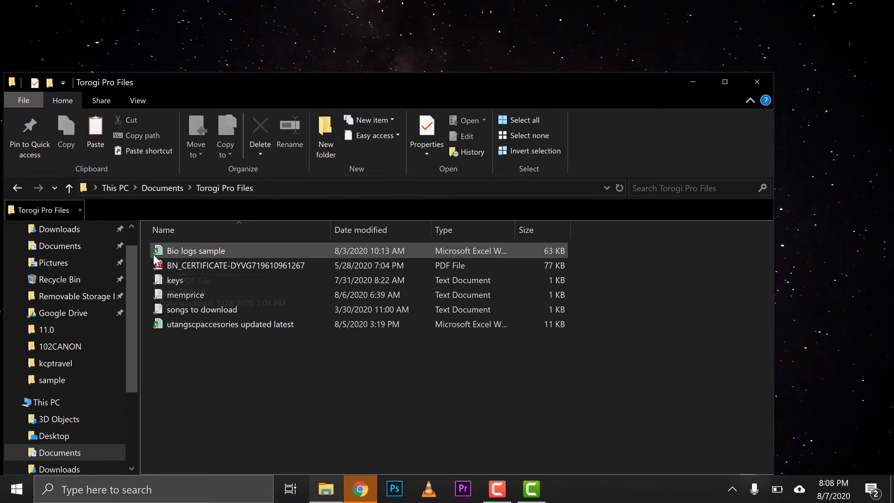
Step: Create a new folder named sample inside the Torogi Pro Files folder
right_click(212, 376)
mouse_move(167, 346)
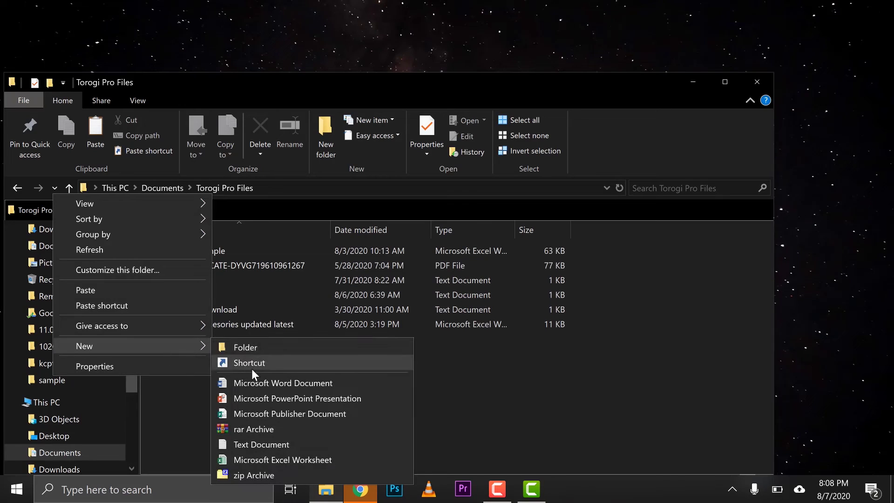
click(257, 348)
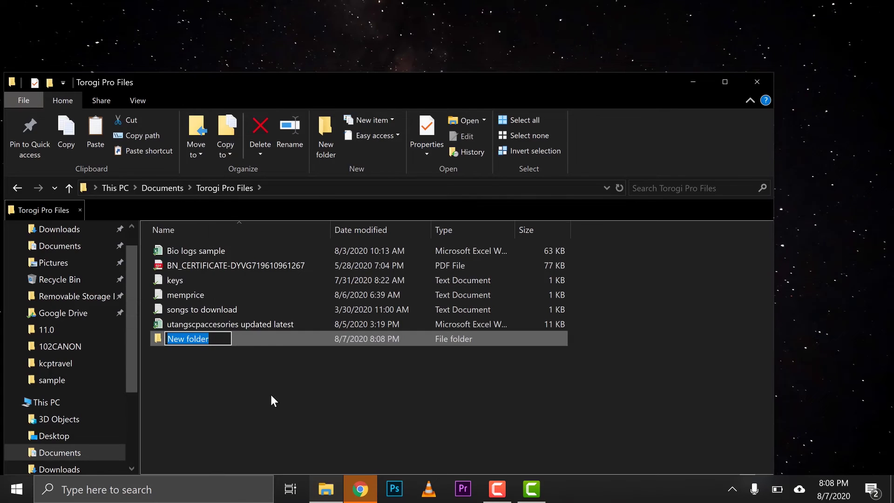
text(sja)
key(BackSpace)
key(BackSpace)
text(ample)
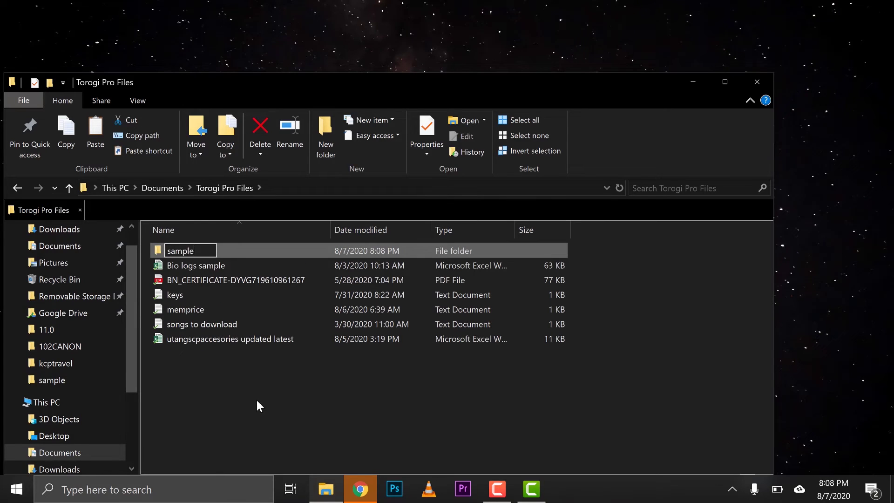
key(Return)
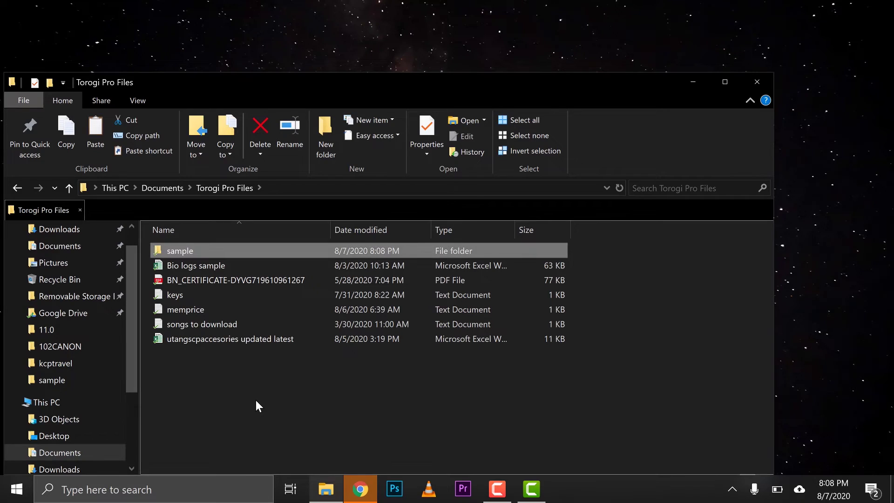
Step: Create a text document named torogipro inside the sample folder
double_click(184, 250)
right_click(206, 289)
mouse_move(187, 456)
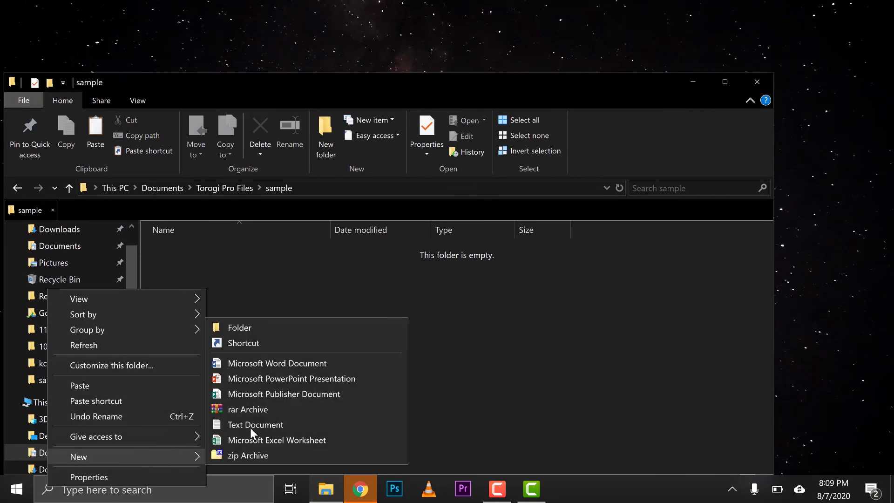
click(255, 425)
text(tori)
text(ogipro)
key(Return)
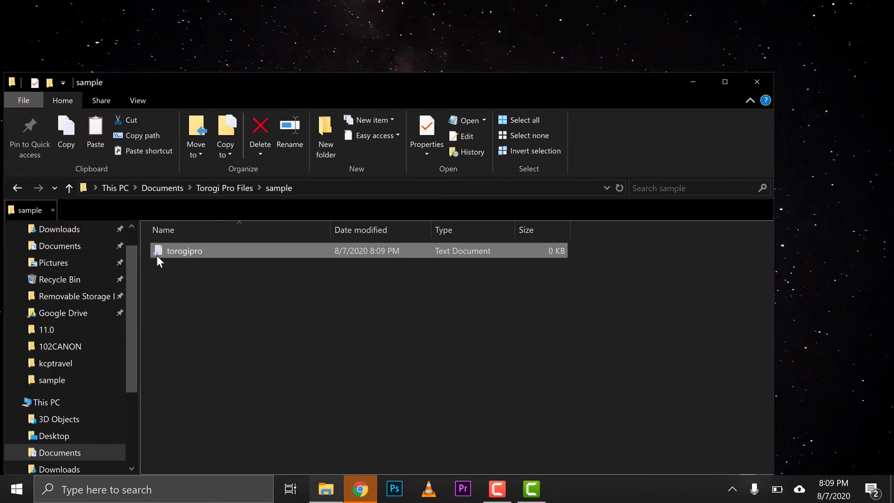
Step: Check the sync status of the new items and open Google Drive on the web from Backup and Sync
click(800, 489)
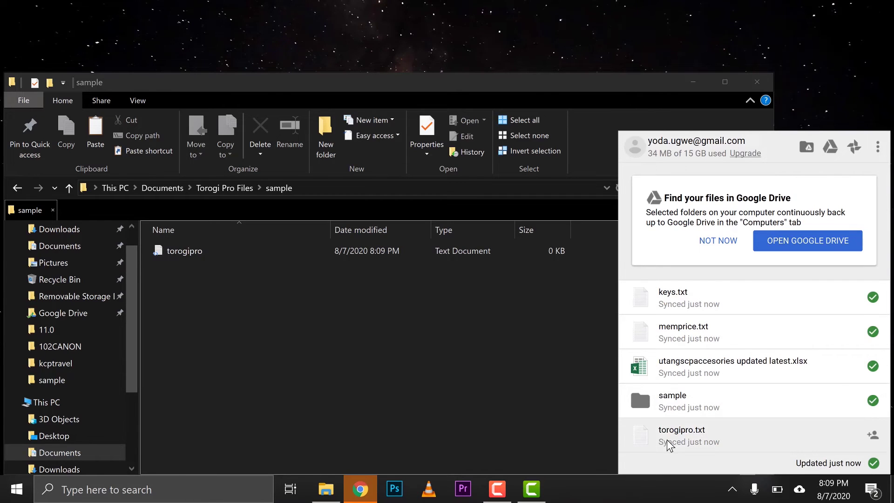
click(254, 322)
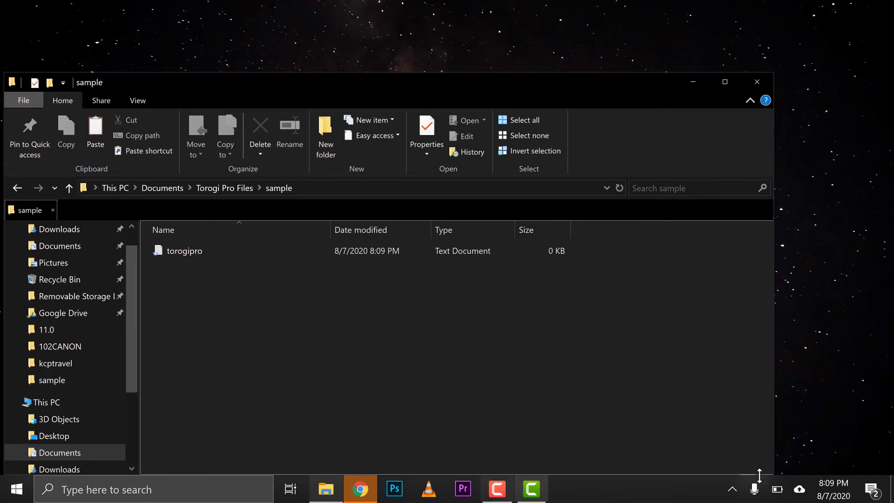
click(800, 489)
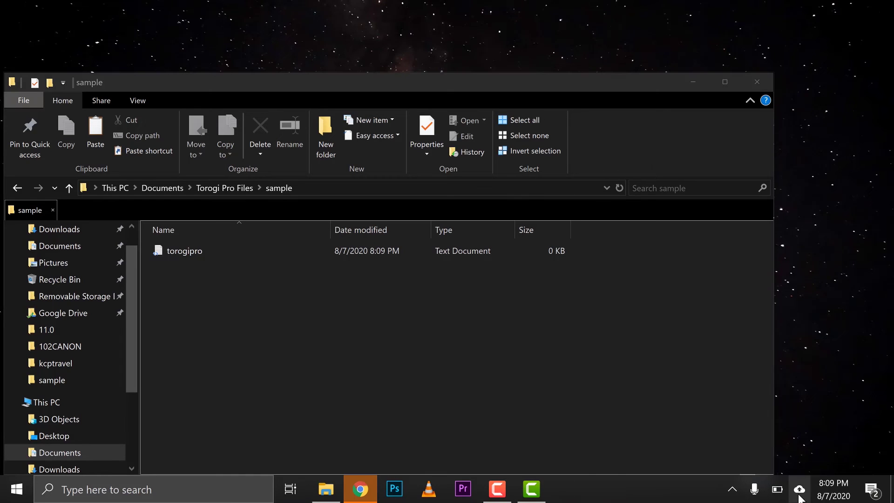
click(801, 241)
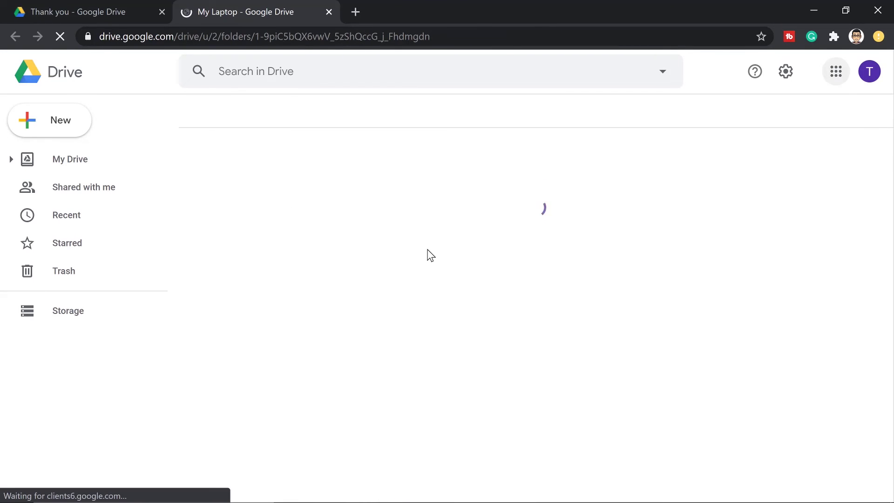
Step: Open the Torogi Pro Files folder under My Laptop in Google Drive and look through its backed-up files
double_click(203, 189)
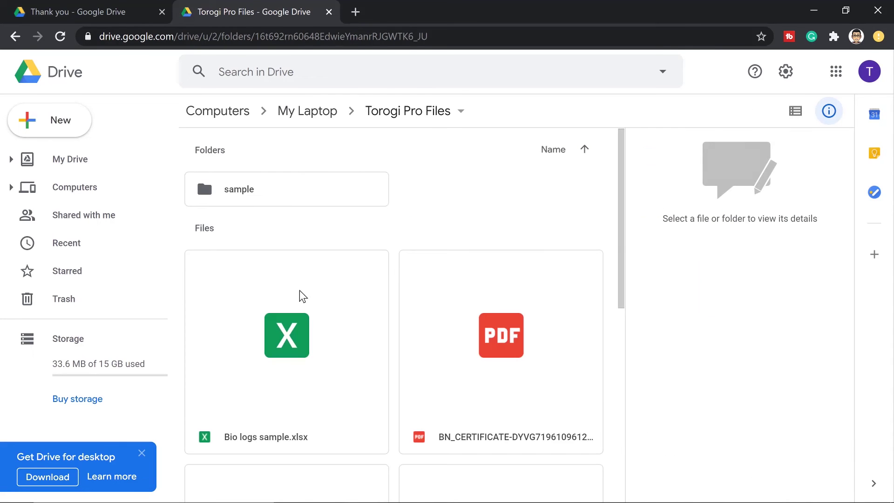
scroll(306, 335, down, 3)
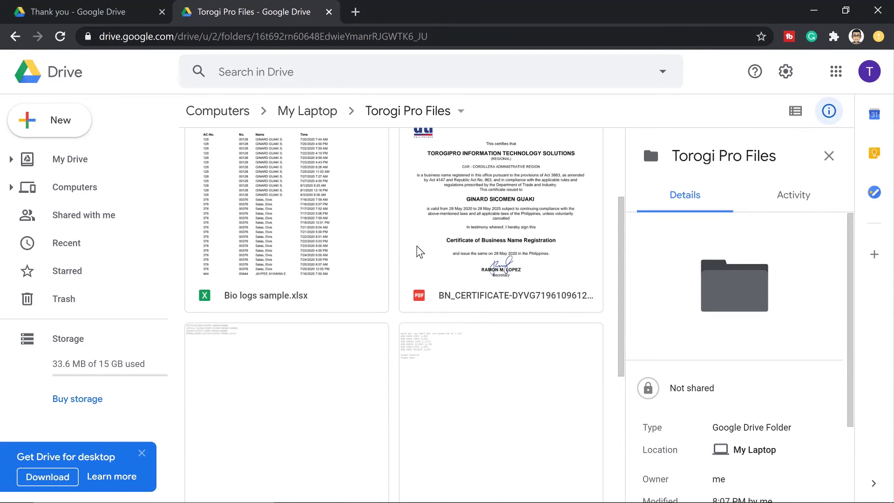
scroll(350, 300, down, 3)
scroll(361, 301, down, 3)
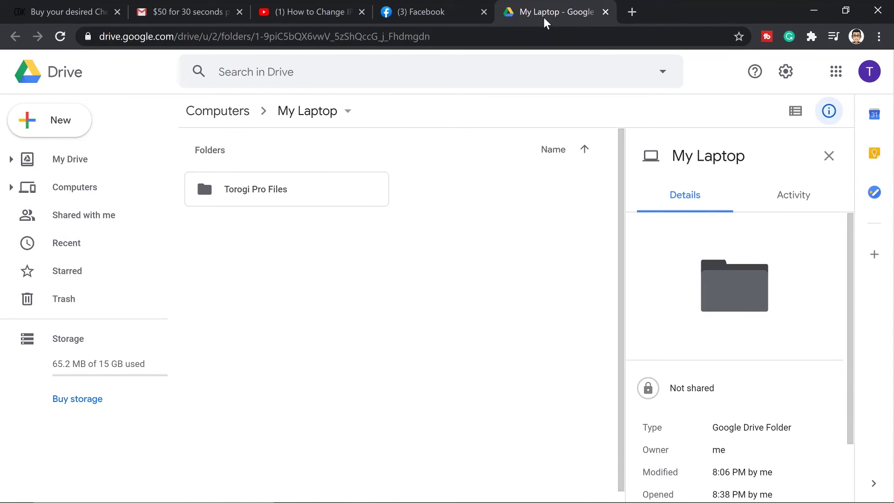
Step: Open Computers in Google Drive and expand My Laptop in the folder tree to check the backed-up folder, collapsing it again
click(11, 160)
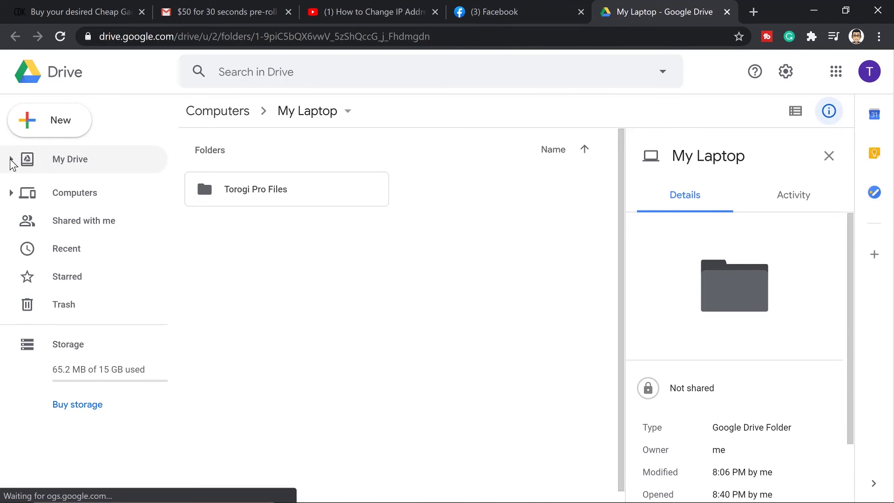
click(11, 192)
click(72, 198)
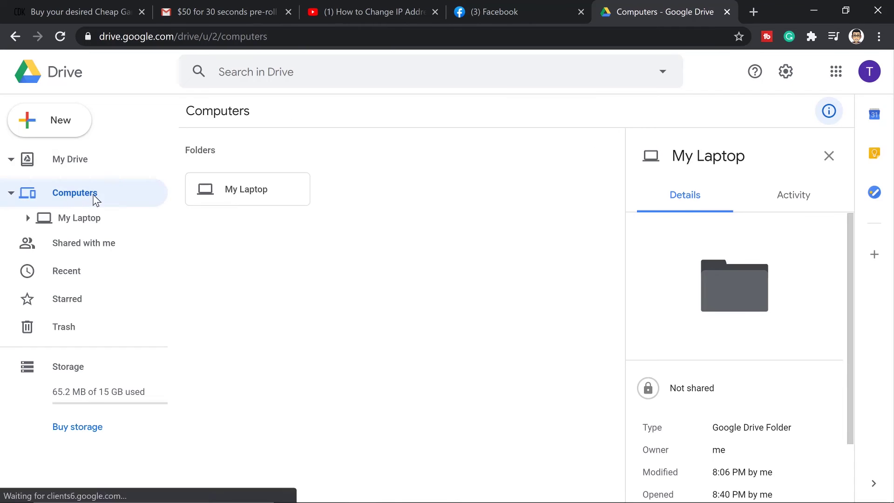
click(28, 219)
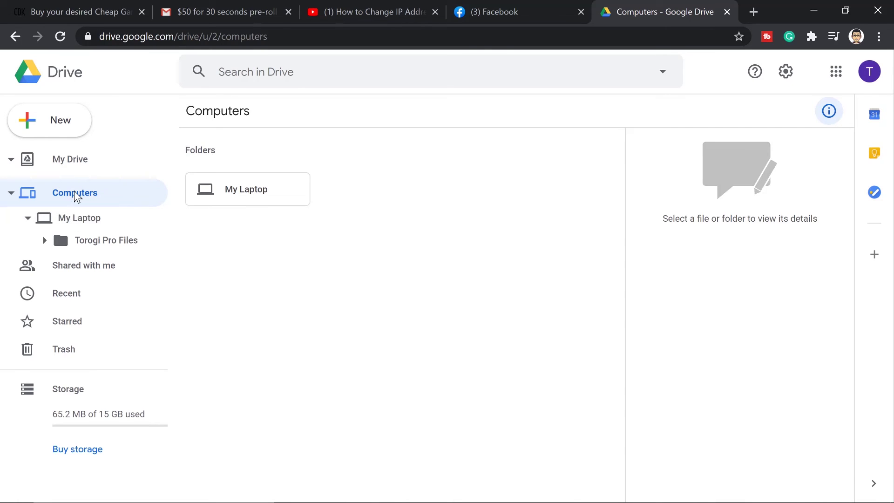
click(28, 218)
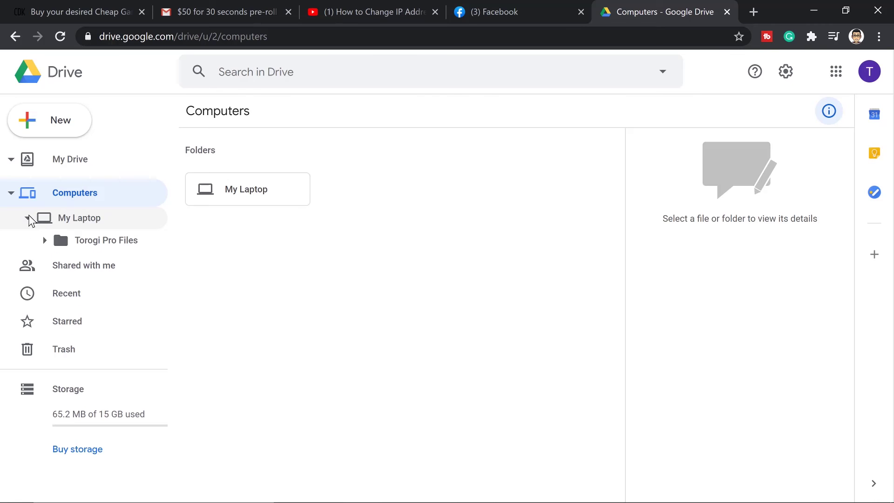
Step: Open My Drive and look through the files stored there
click(71, 161)
scroll(328, 197, down, 1)
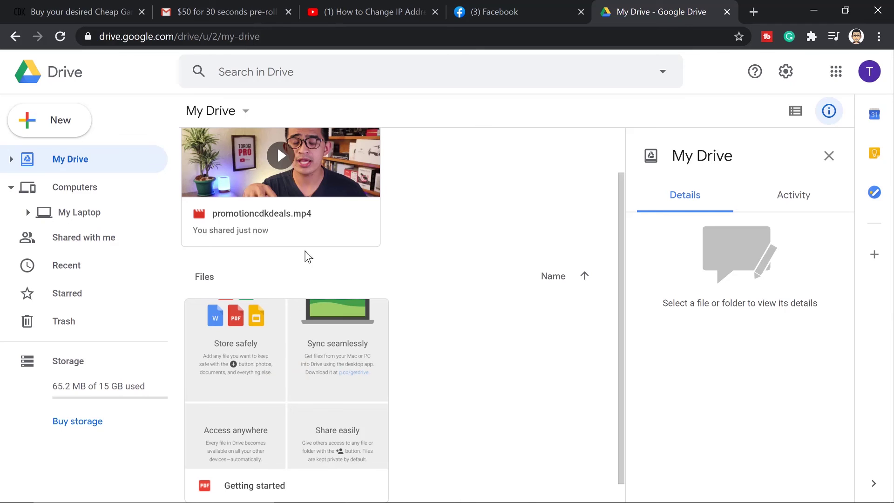
scroll(305, 255, up, 1)
Step: Return to Computers and open the Torogi Pro Files folder inside My Laptop
click(83, 187)
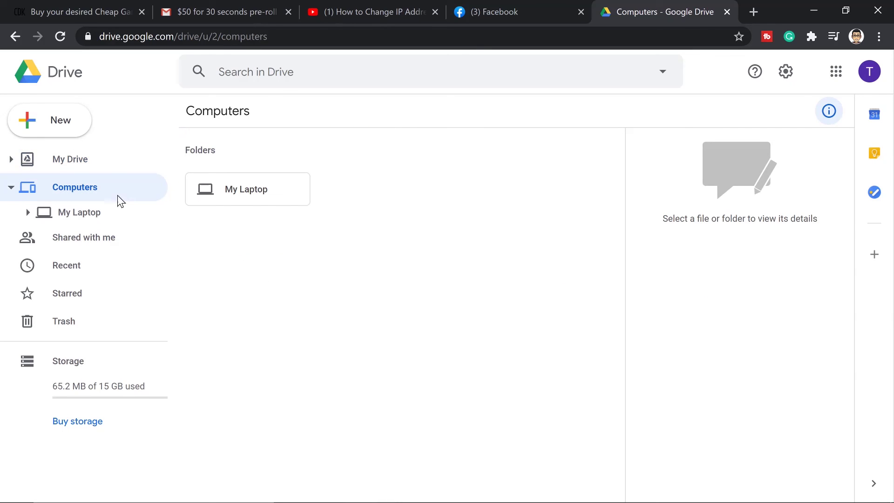
double_click(235, 191)
double_click(250, 196)
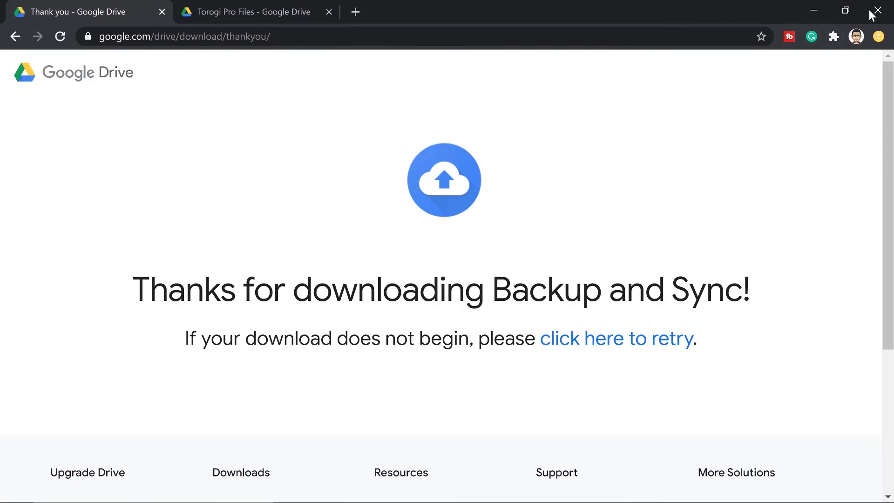
Step: Close the browser and check the local sample folder in File Explorer, returning to Torogi Pro Files
click(877, 11)
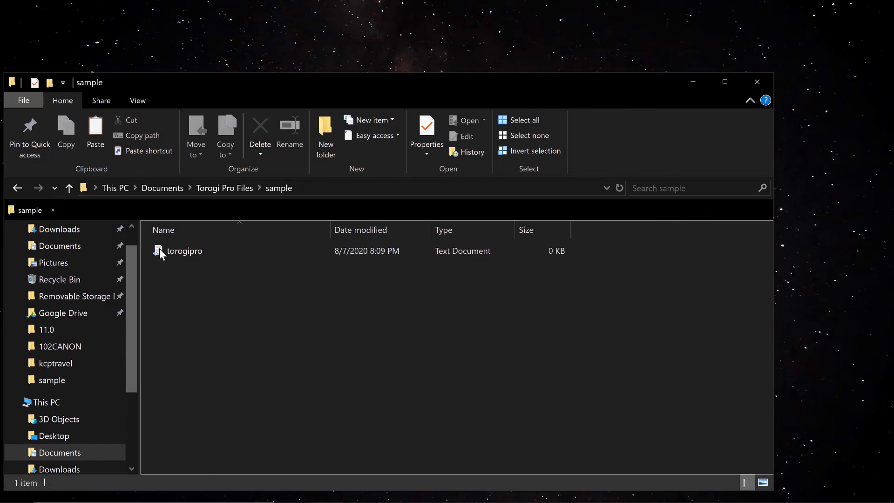
click(21, 186)
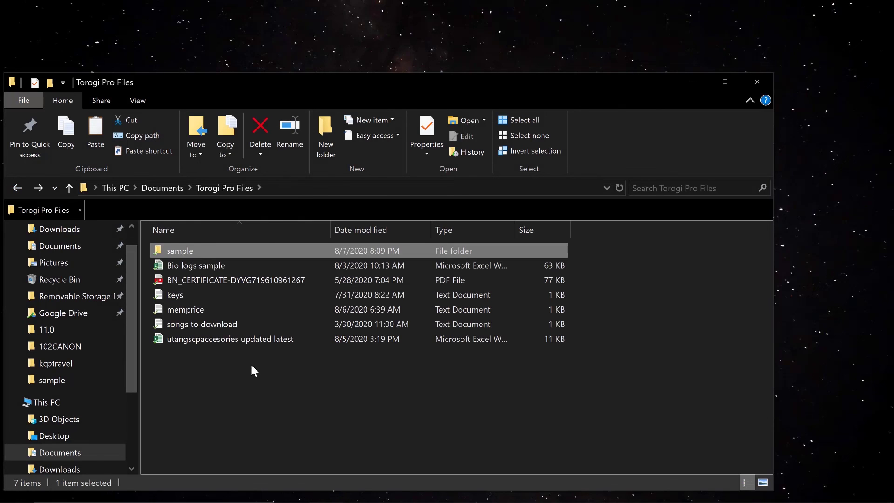
double_click(186, 251)
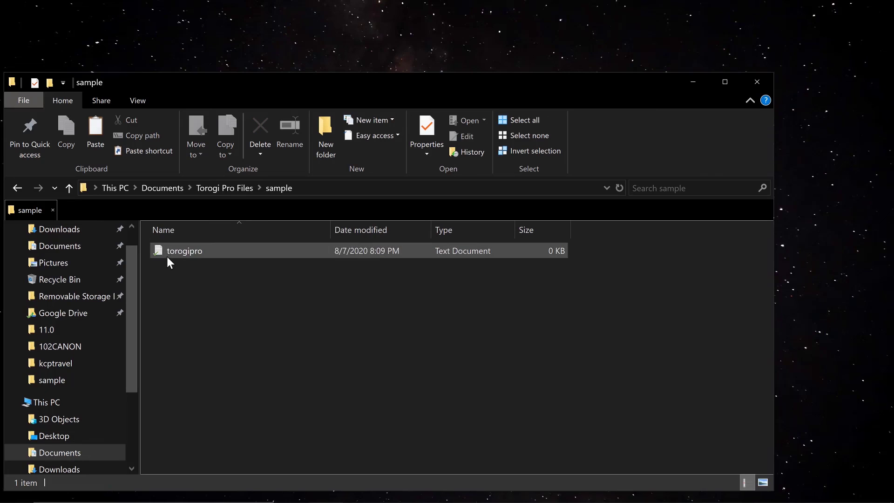
key(alt+Left)
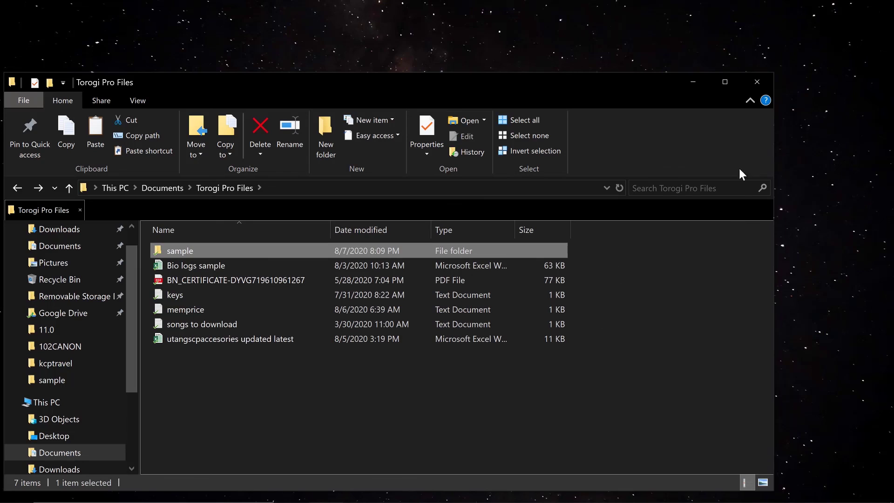
Step: Refresh the desktop and close the Torogi Pro Files window
click(328, 420)
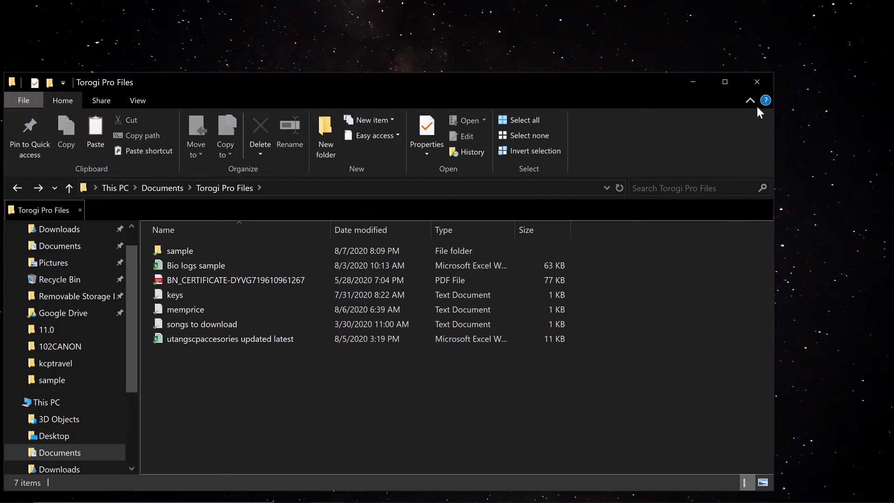
right_click(578, 57)
click(536, 92)
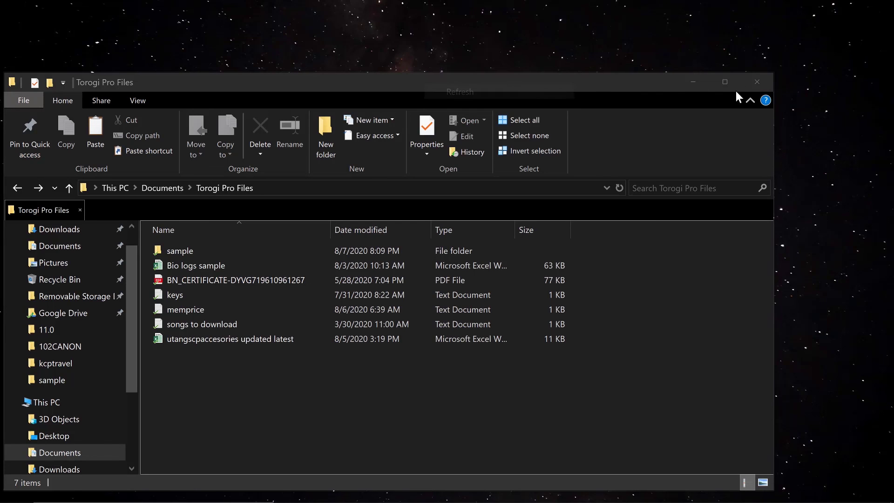
click(758, 82)
mouse_move(537, 499)
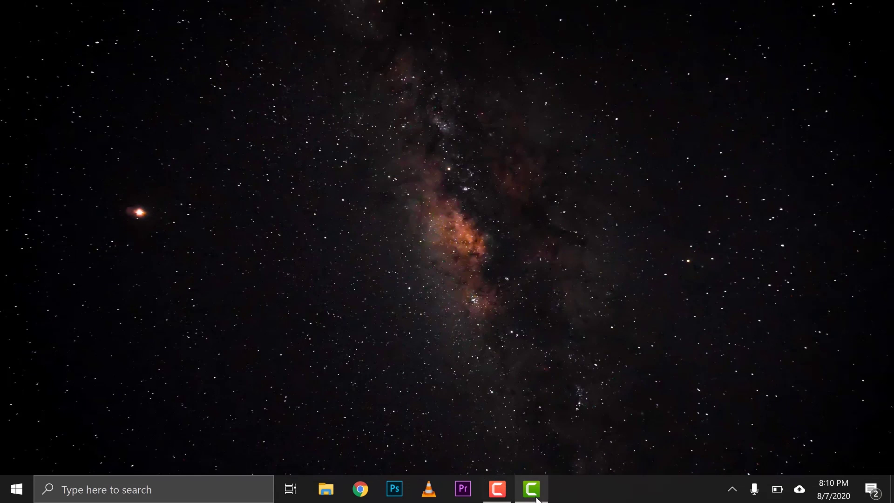